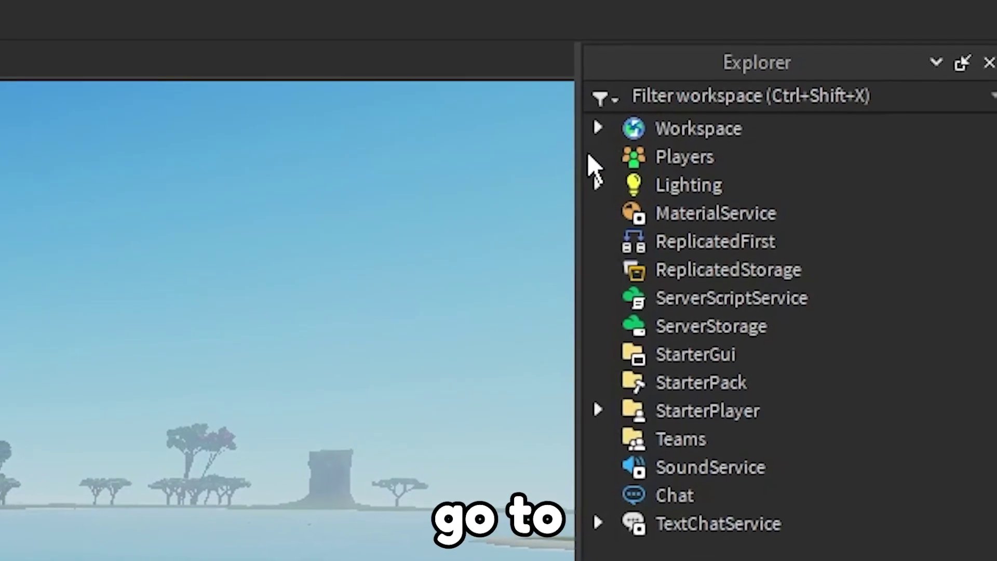
- Add a Clouds object to the Terrain in the Workspace
click(597, 127)
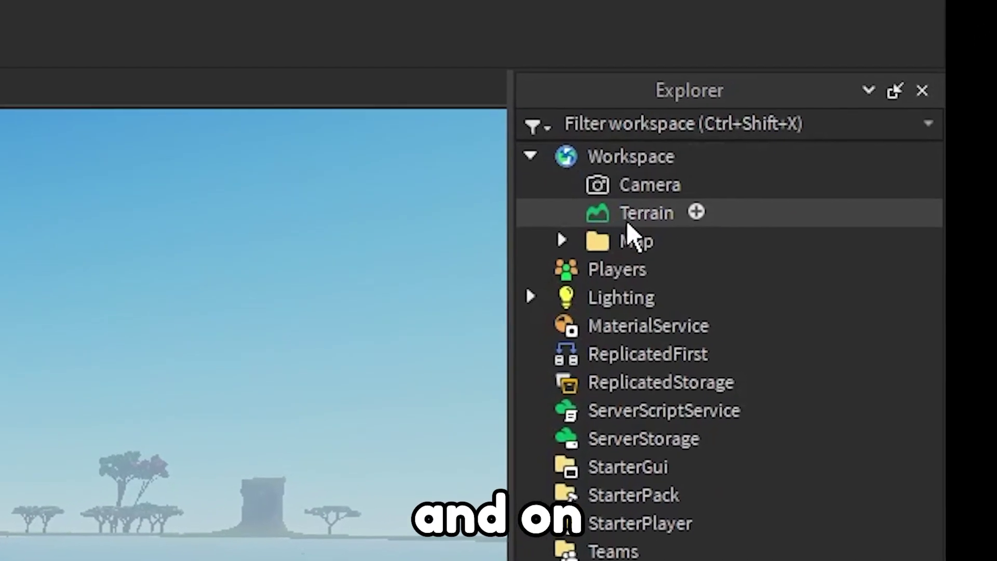
click(696, 212)
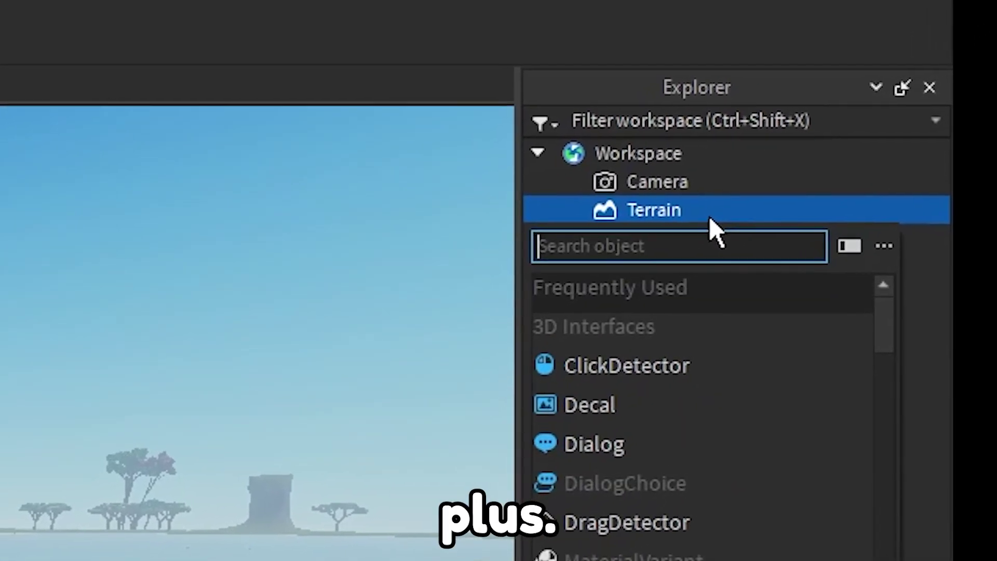
text(clo)
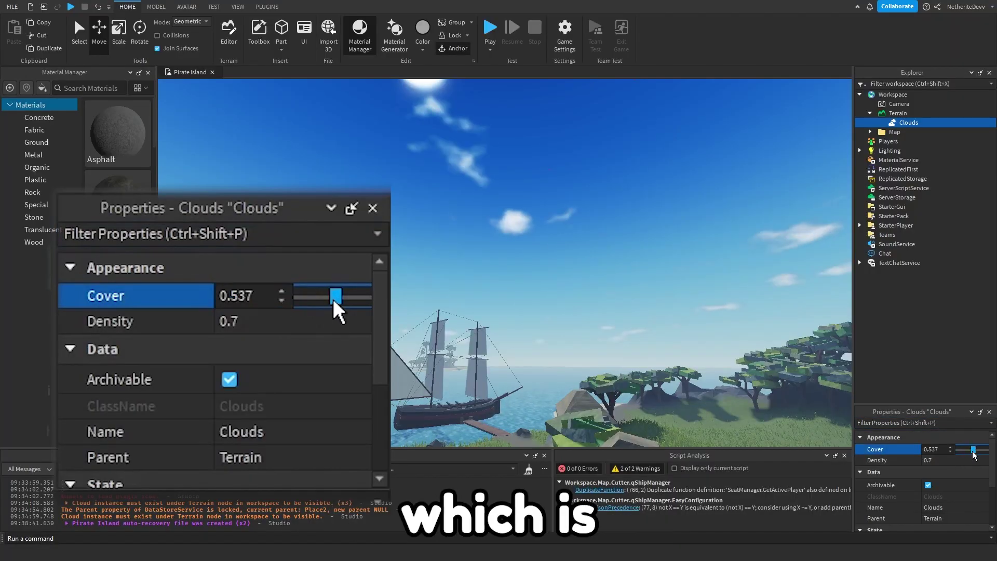
- Try out different Cover amounts for the Clouds object and set Cover to 0.6
drag(973, 450, 989, 458)
right_drag(535, 260, 535, 261)
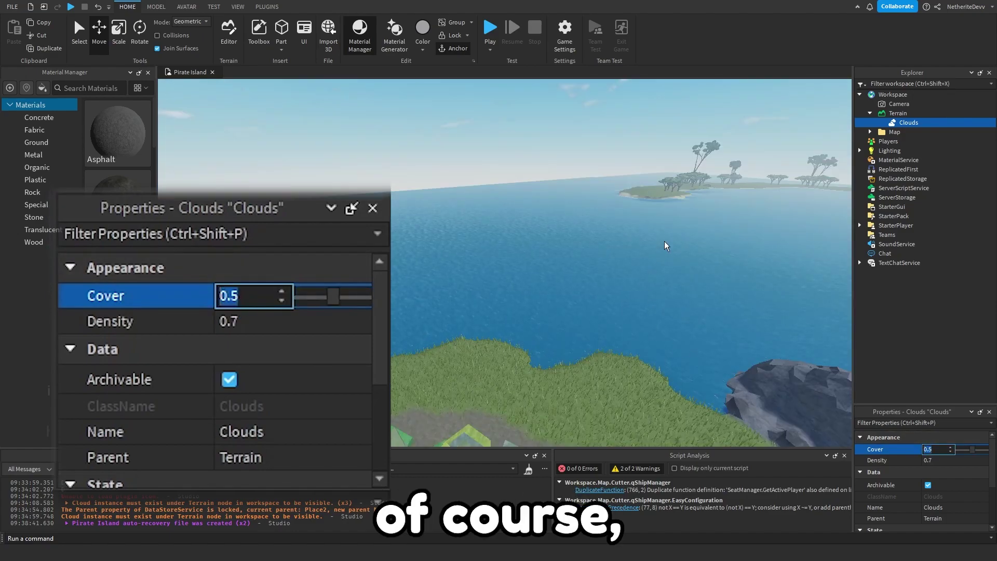
text(0)
key(Return)
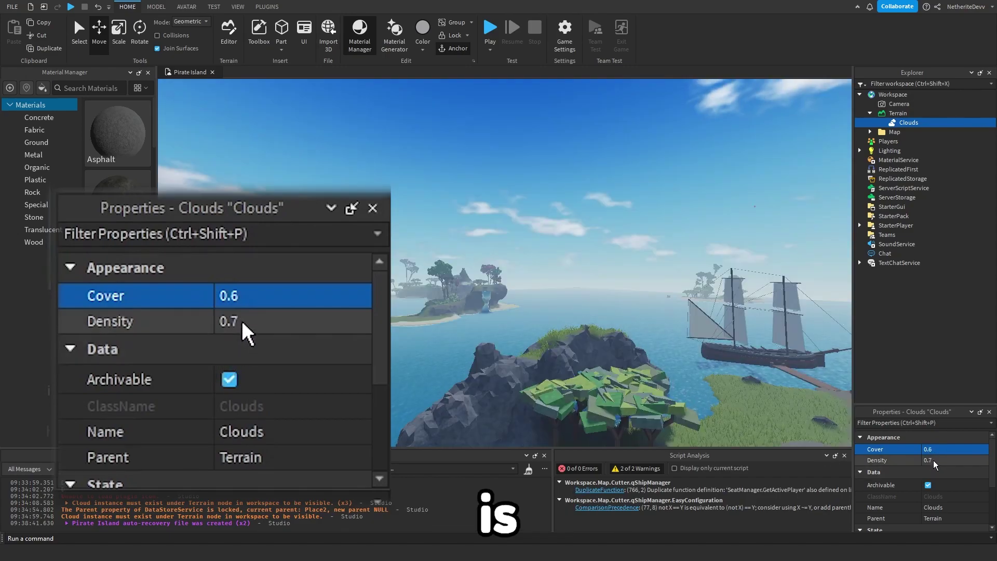
- Try other Density values for the clouds and look at their Color options
click(941, 461)
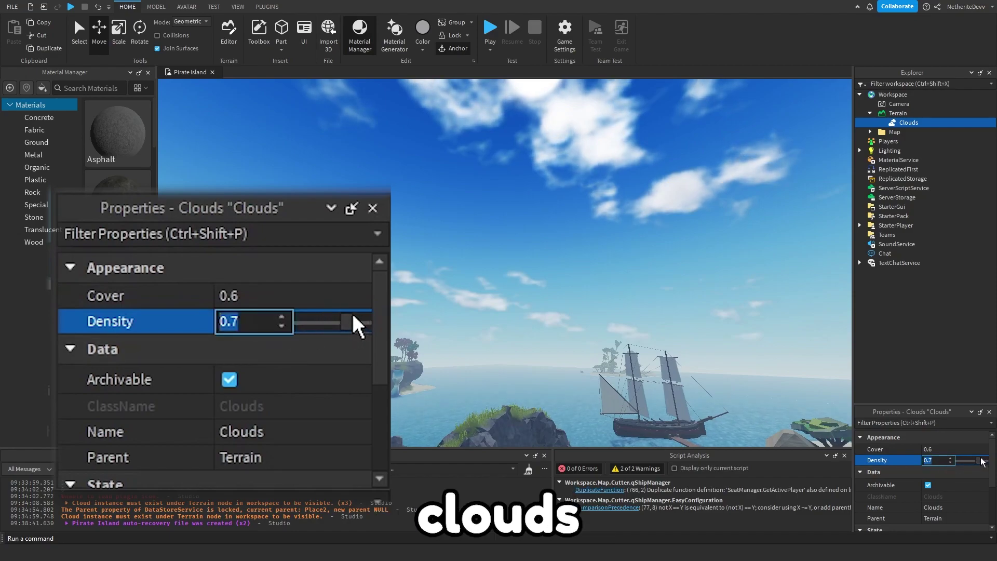
drag(982, 460, 927, 484)
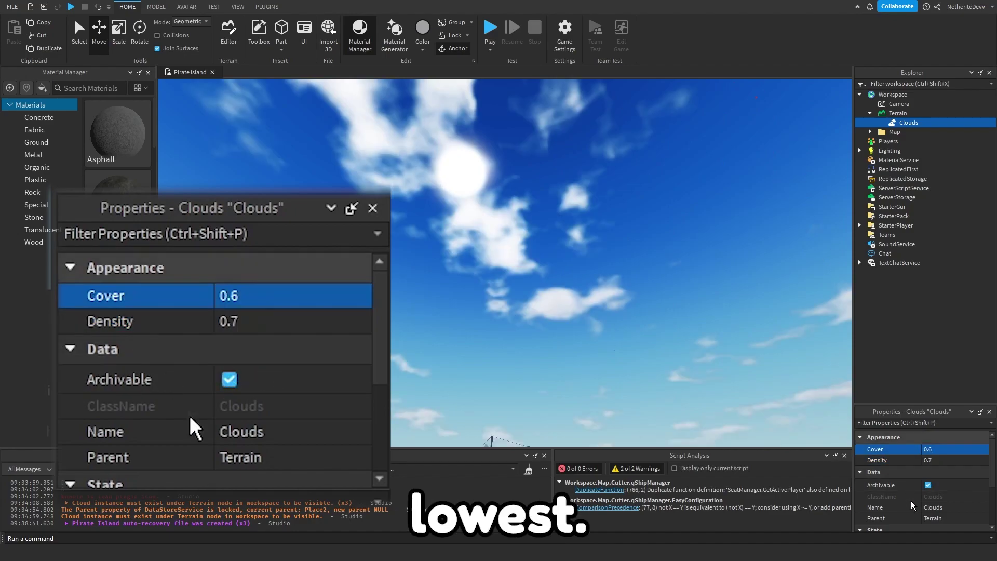
scroll(904, 497, down, 3)
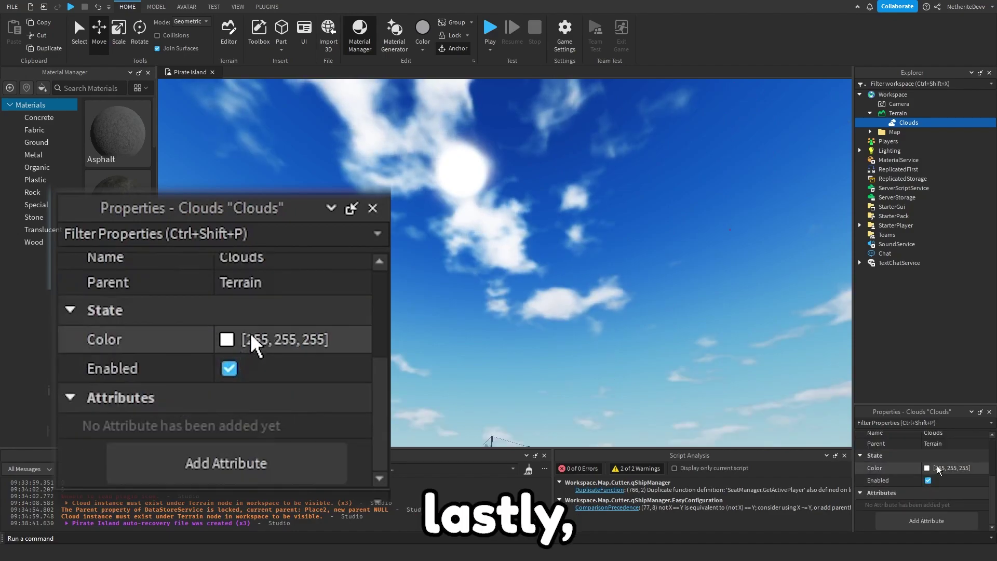
click(927, 468)
drag(529, 234, 286, 283)
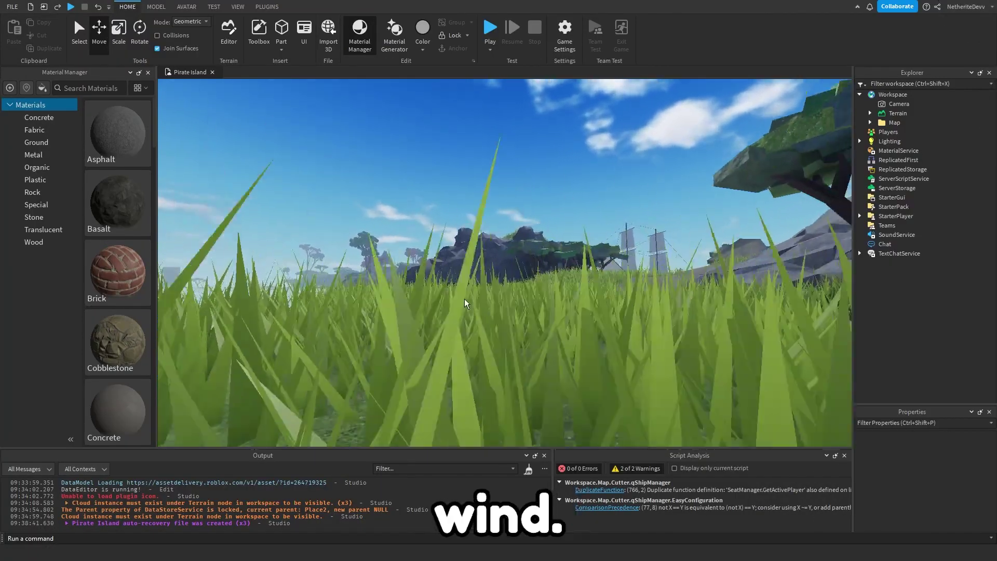
- Try turning off the Terrain's Decoration and look around the island's ground without grass
right_drag(509, 268, 509, 267)
right_drag(527, 356, 528, 356)
drag(333, 199, 650, 350)
right_drag(613, 249, 588, 256)
click(898, 113)
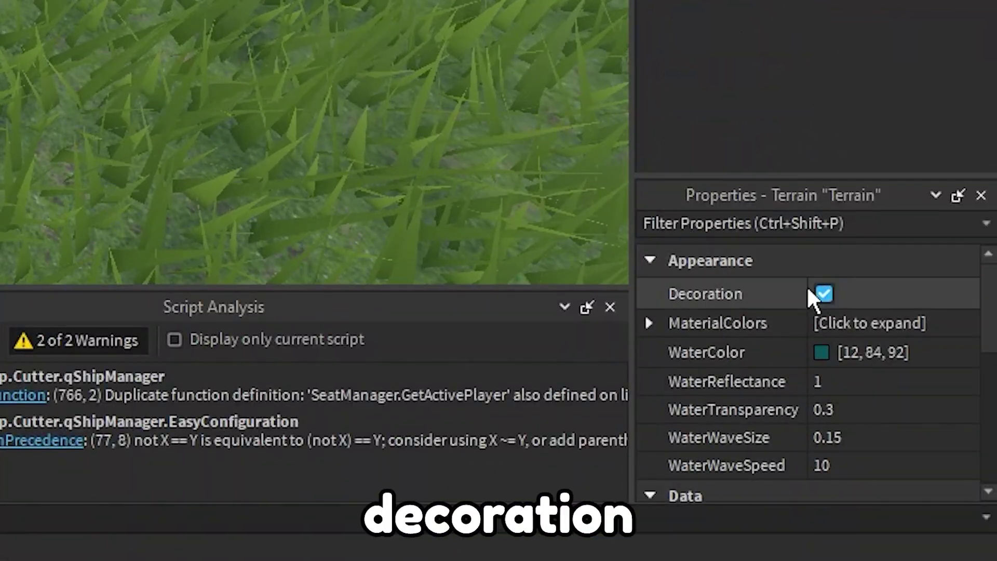
click(826, 294)
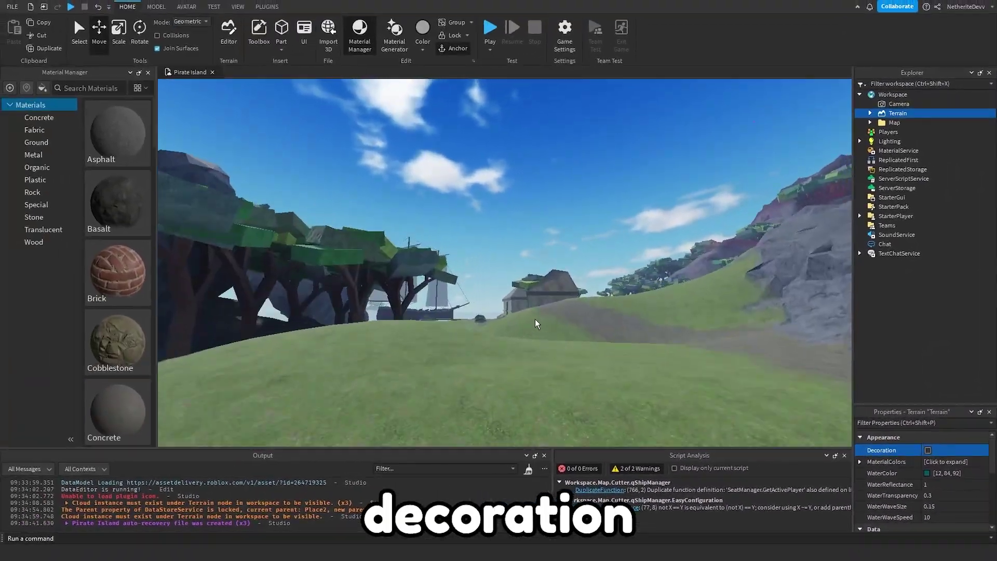
key(w)
right_drag(535, 319, 536, 319)
drag(490, 190, 152, 450)
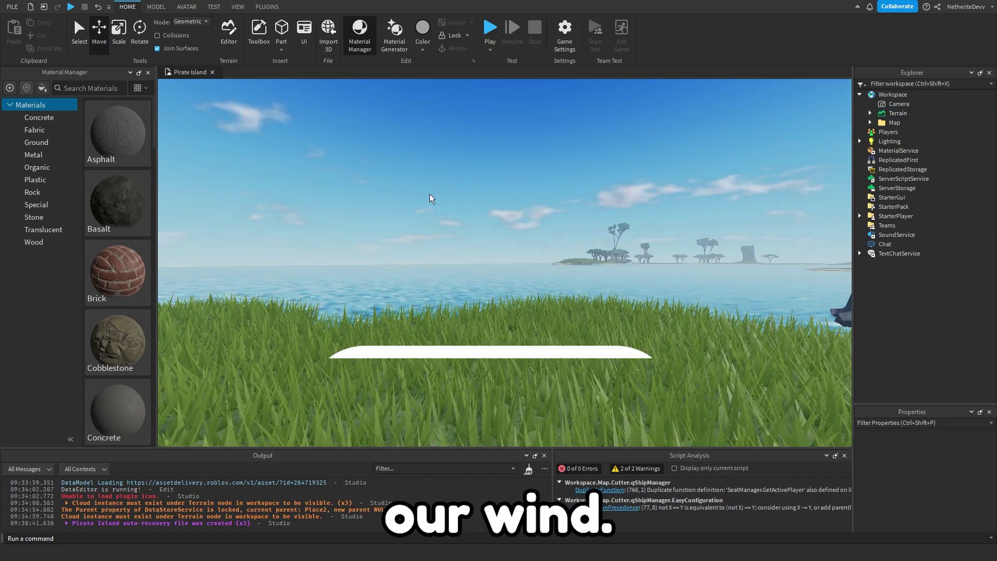
- Filter the Workspace properties for "glo" and expand GlobalWind into its X, Y and Z components
click(898, 113)
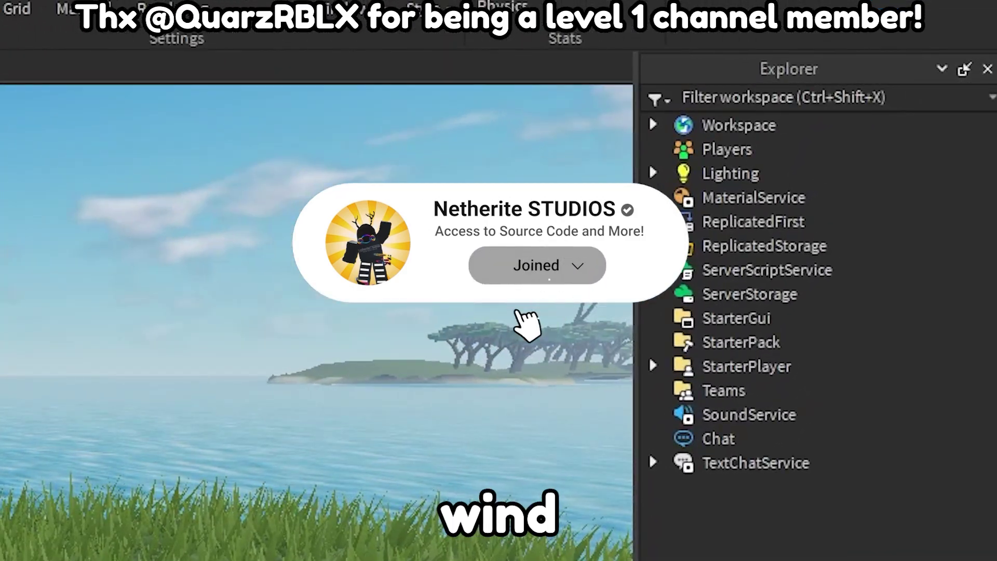
click(689, 122)
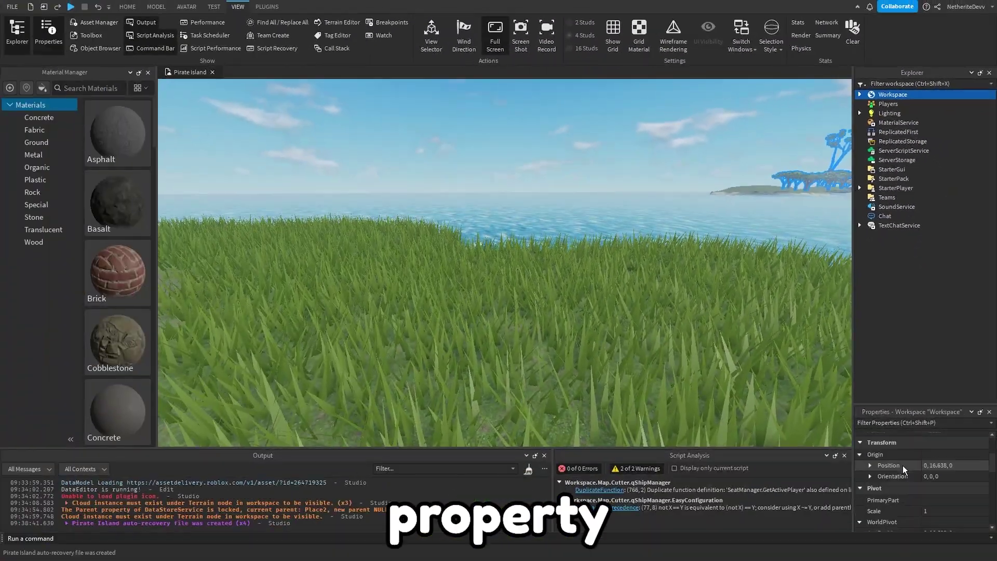
scroll(920, 476, down, 5)
text(glo)
click(936, 450)
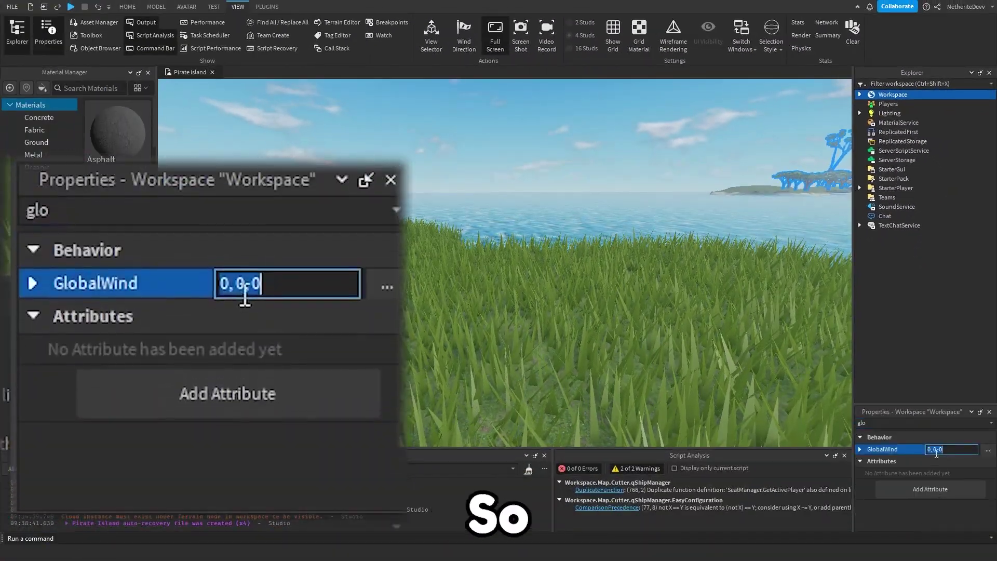
click(860, 449)
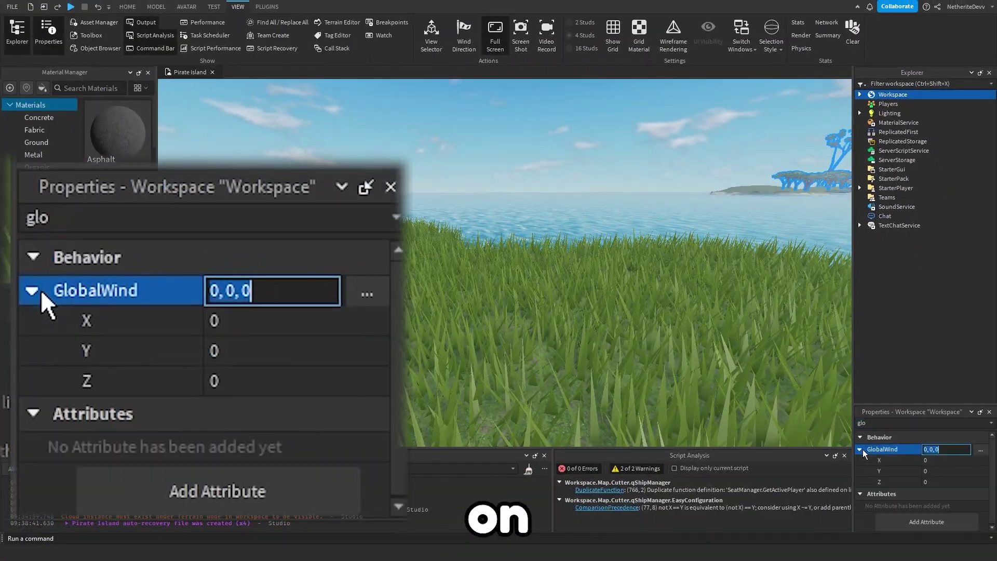
- Set the X and Y components of the Workspace's GlobalWind to 13 each
click(942, 481)
click(934, 460)
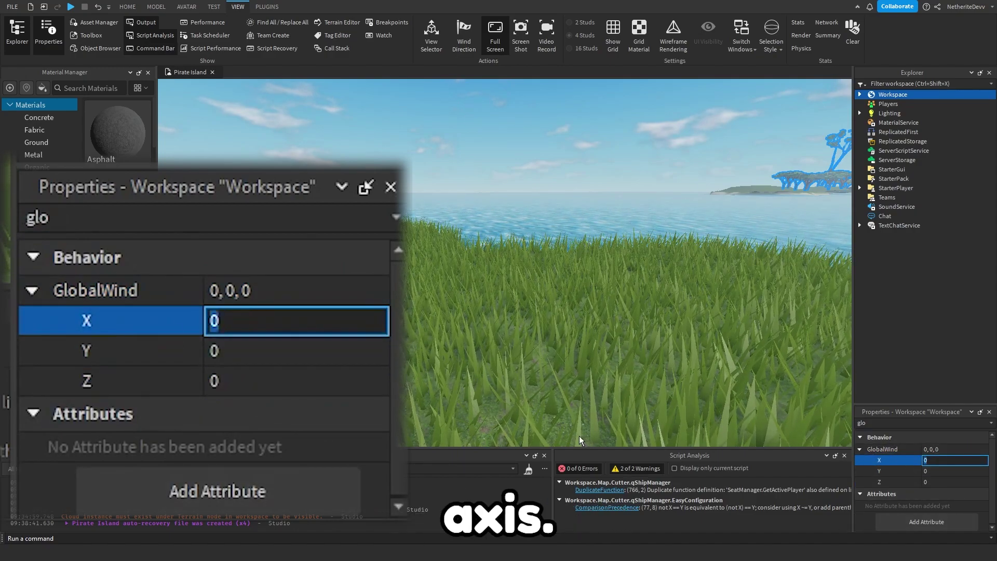
text(13)
key(Return)
right_drag(656, 388, 638, 404)
click(930, 471)
text(13)
key(Return)
right_drag(634, 356, 634, 354)
right_drag(580, 381, 618, 407)
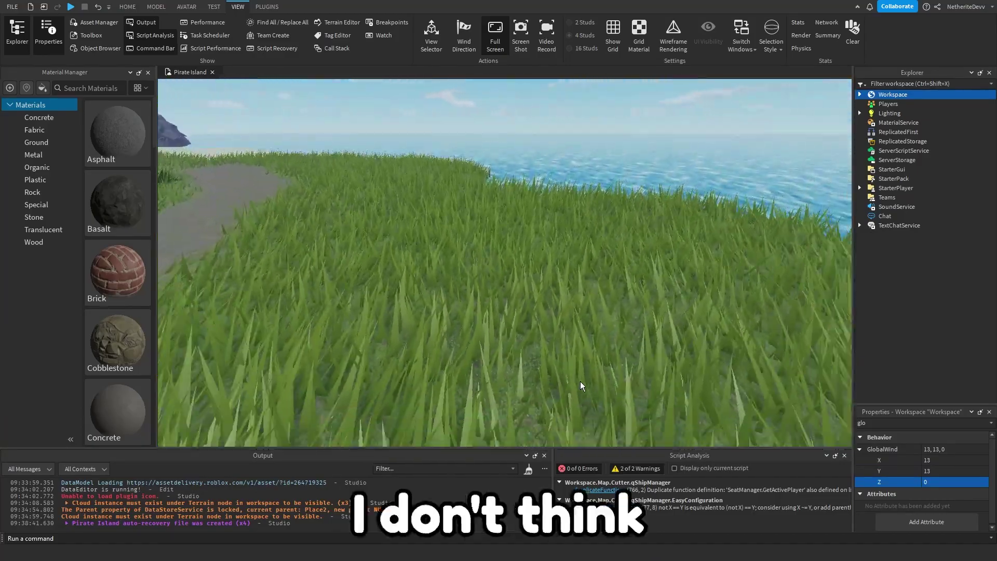
- Set the Z component of GlobalWind to 13 and check how the grass moves
click(927, 482)
text(1)
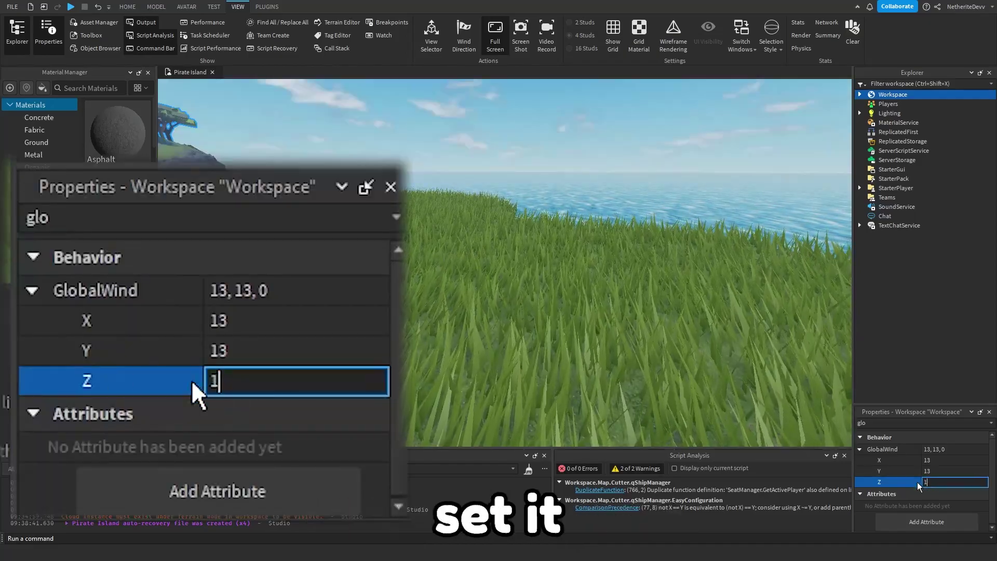
text(3)
key(Return)
right_drag(667, 368, 643, 366)
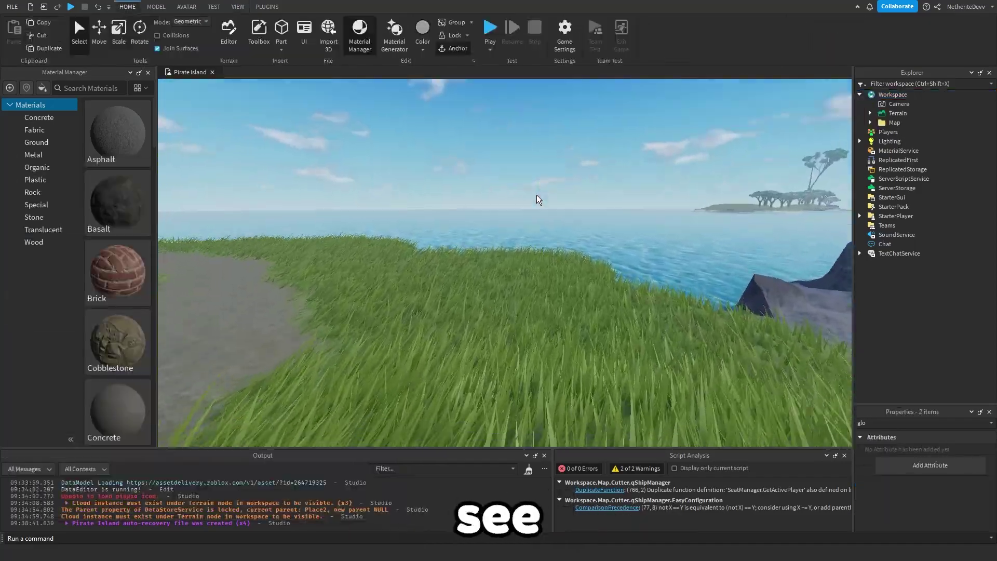
key(w)
right_drag(537, 196, 529, 208)
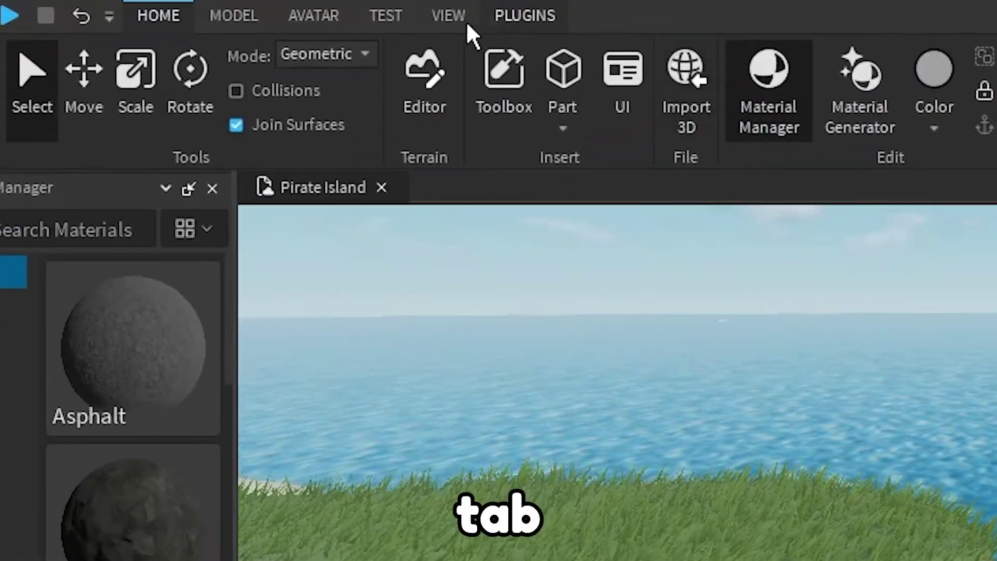
- Show the Wind Direction control in the viewport and adjust the wind's orientation freehand
click(450, 17)
click(431, 99)
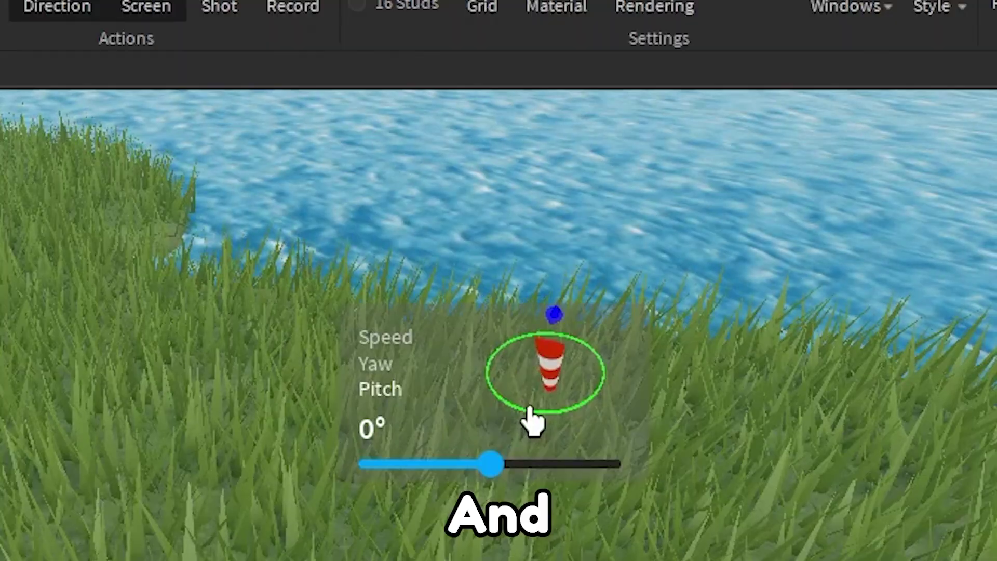
drag(529, 409, 573, 284)
right_drag(573, 285, 596, 317)
drag(674, 348, 712, 366)
right_drag(783, 379, 784, 375)
drag(615, 249, 658, 225)
drag(648, 270, 697, 289)
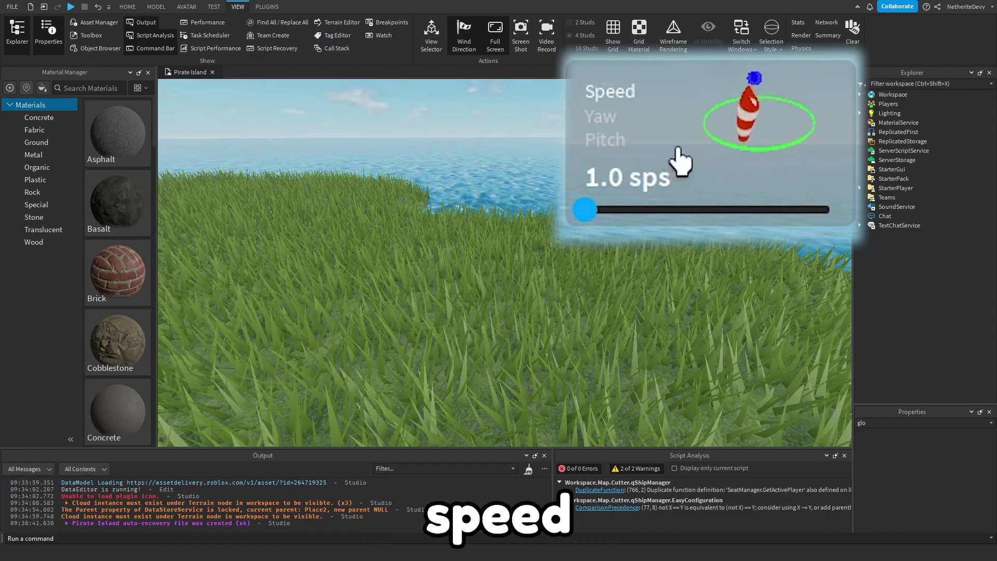
- Adjust the wind's direction and set its speed to about 9.7 sps, closing the Wind Direction control
click(621, 139)
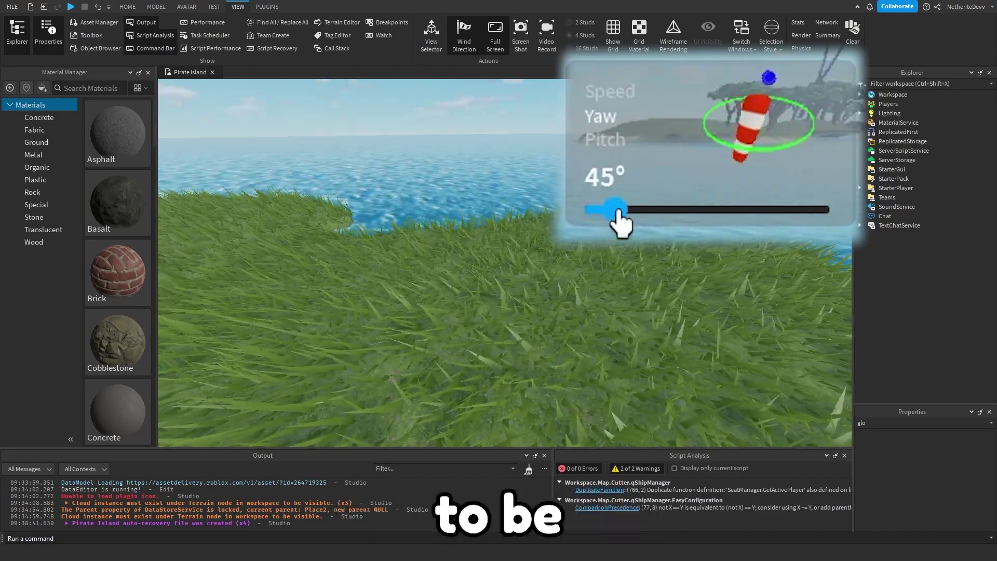
click(598, 137)
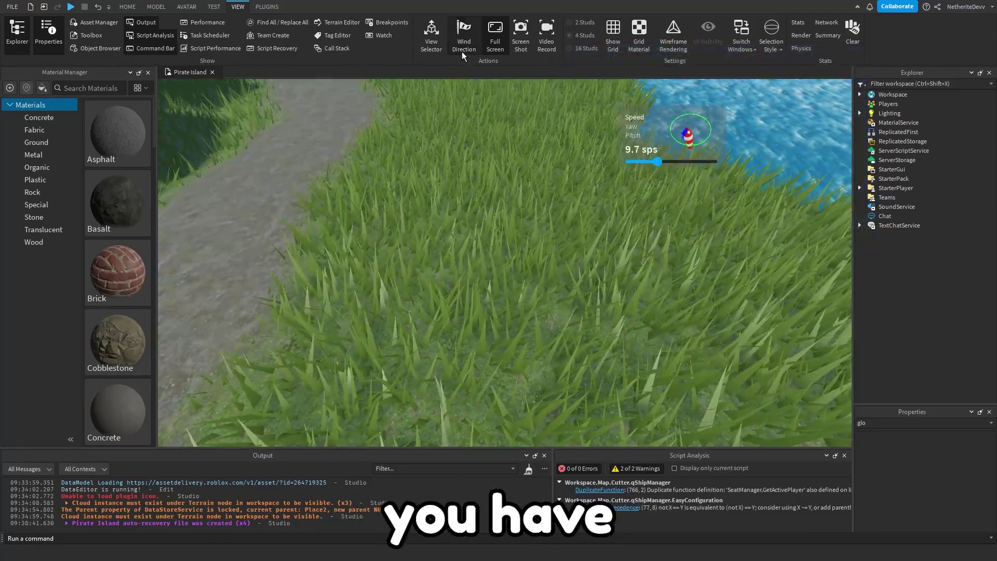
click(463, 41)
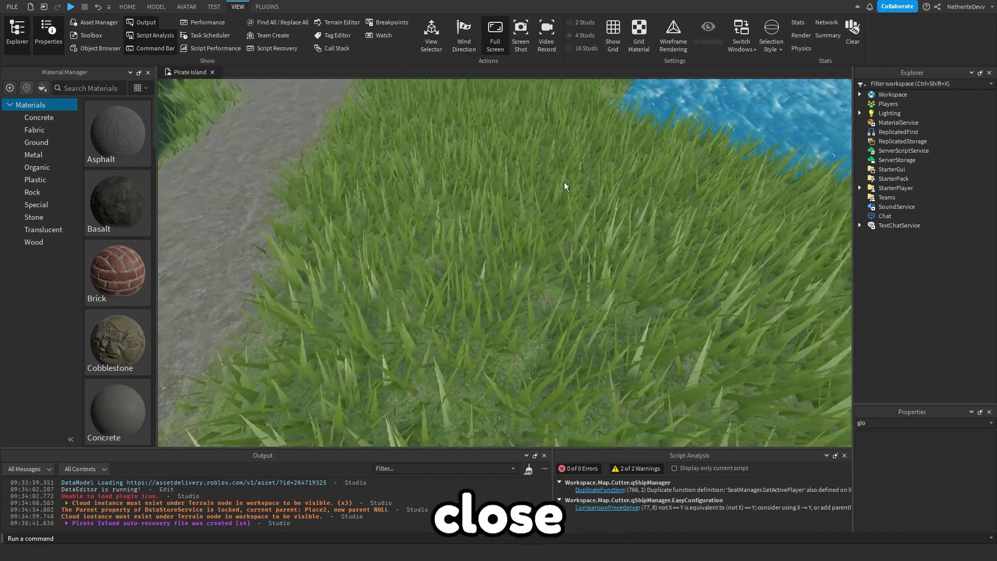
- Examine how the wind affects the fire, smoke, sparkles and particle emitter effects on the grass
right_drag(564, 182, 564, 182)
key(w)
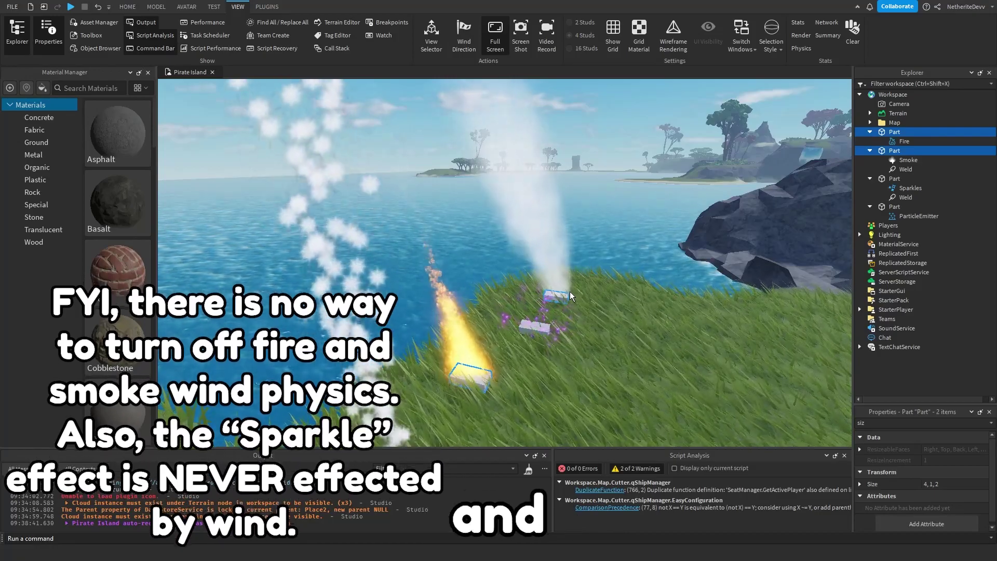
key(d)
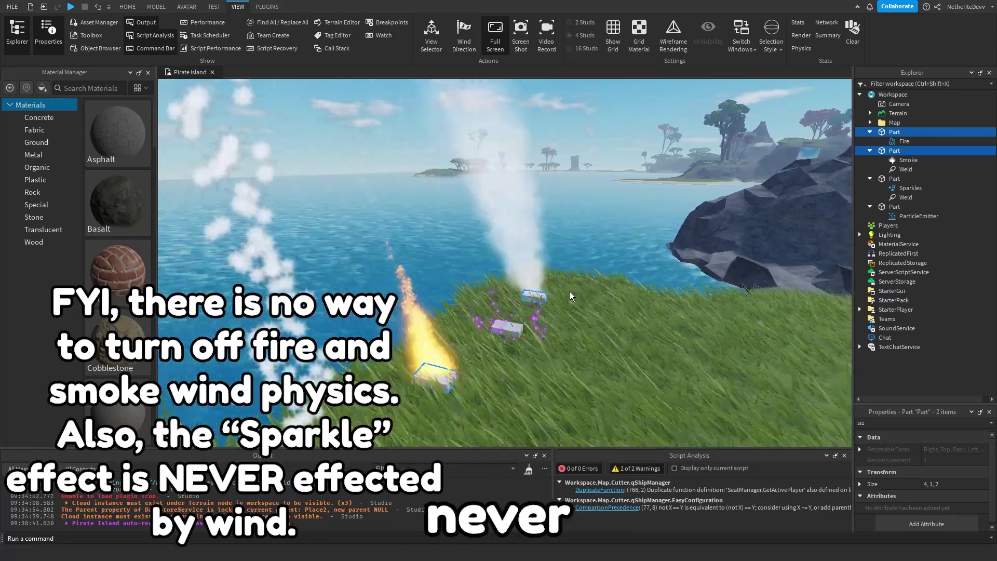
key(a)
key(w)
key(s)
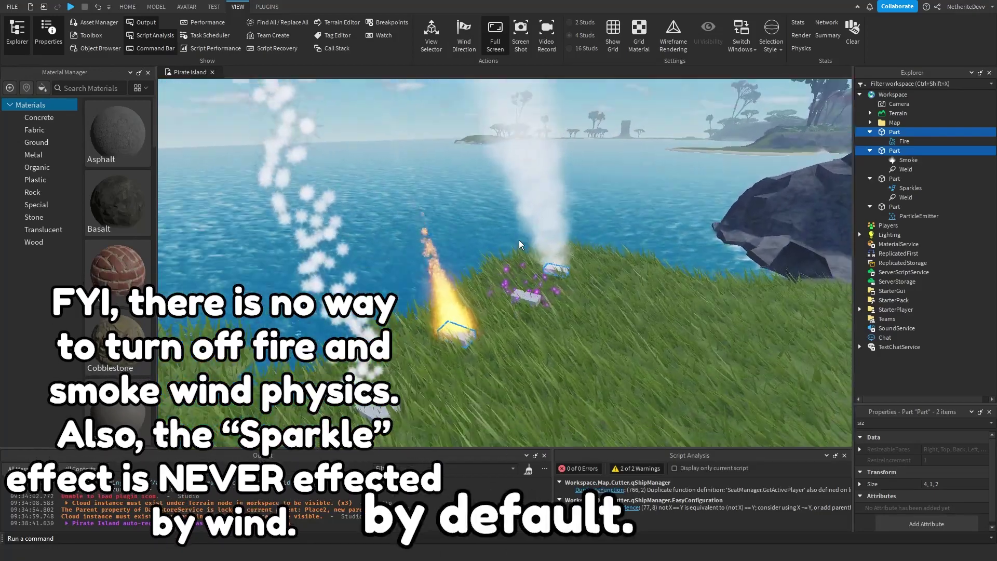
key(w)
key(s)
right_drag(583, 248, 595, 268)
key(w)
key(s)
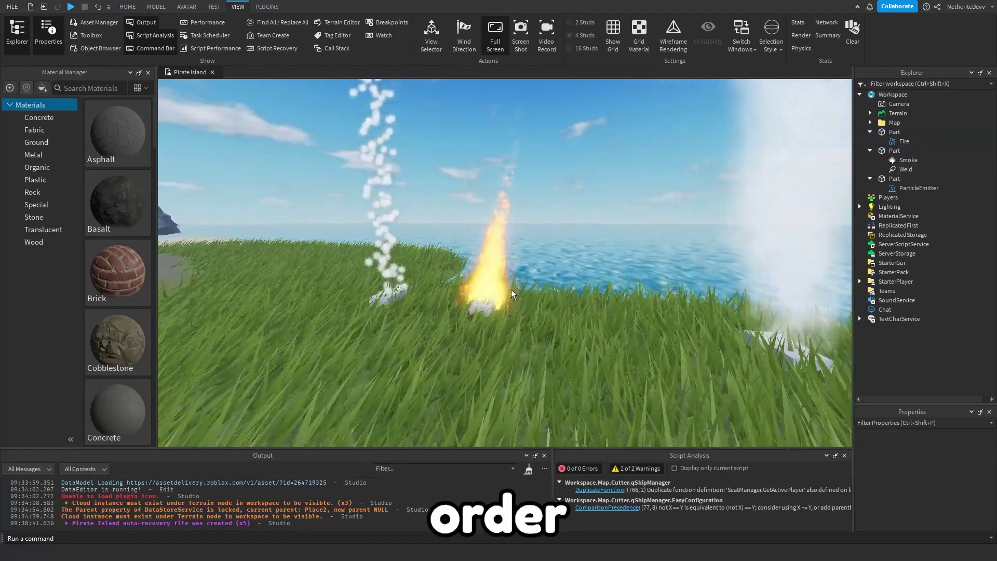
- Move the part carrying the fire effect across the grass
key(w)
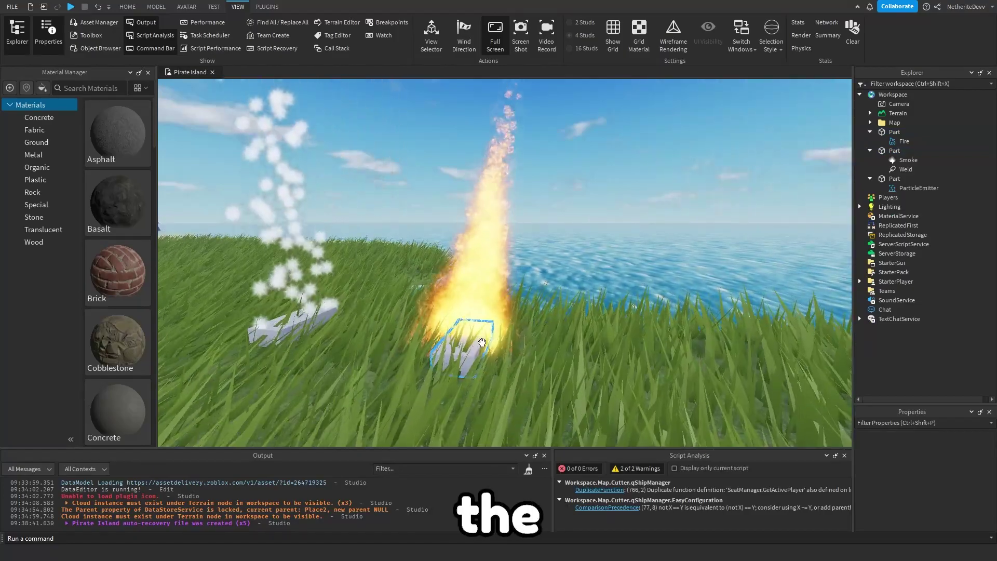
drag(479, 337, 544, 356)
key(s)
key(a)
click(549, 303)
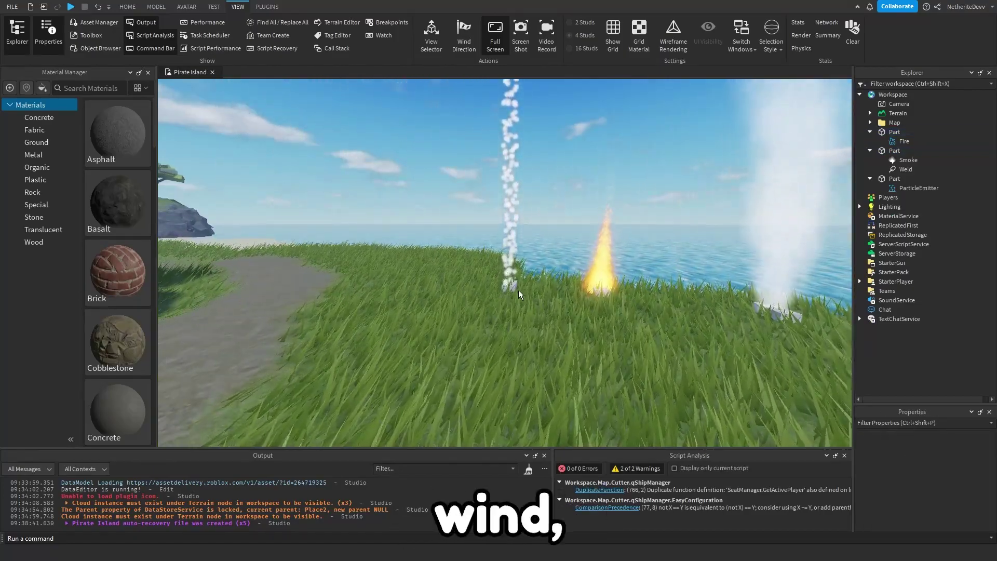
- Enable WindAffectsDrag on the ParticleEmitter inside its part
click(516, 288)
click(899, 189)
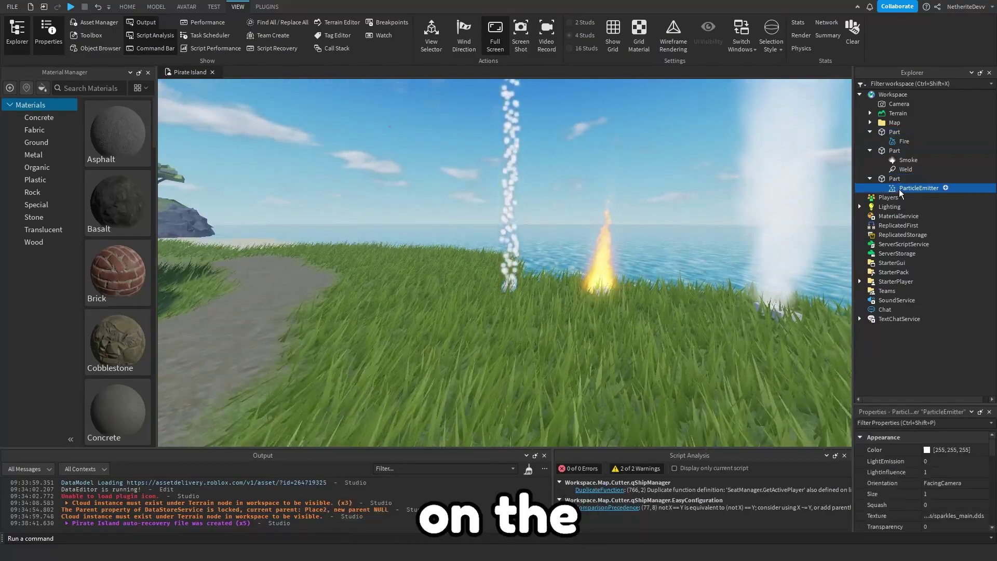
scroll(972, 505, down, 10)
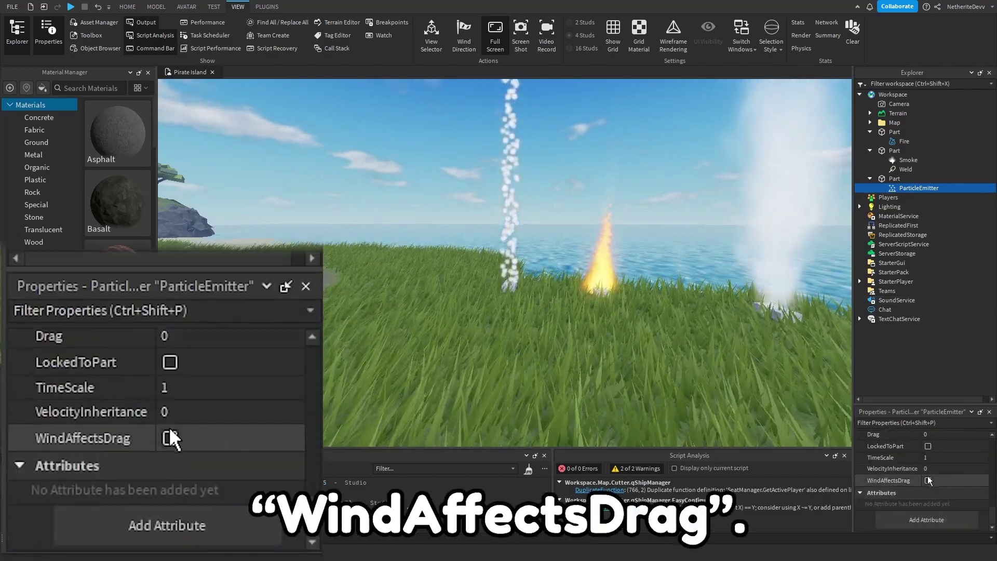
click(929, 480)
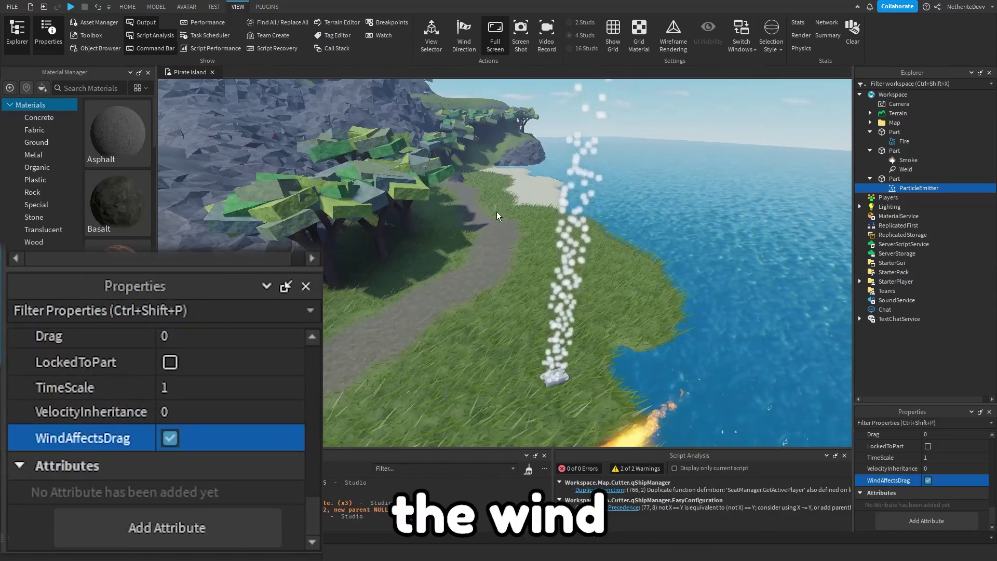
- Filter the ParticleEmitter's properties by "dra" to show its drag settings and view the particle stream above the grass
drag(495, 207, 654, 316)
key(d)
drag(595, 319, 604, 325)
key(a)
key(d)
right_drag(605, 326, 579, 282)
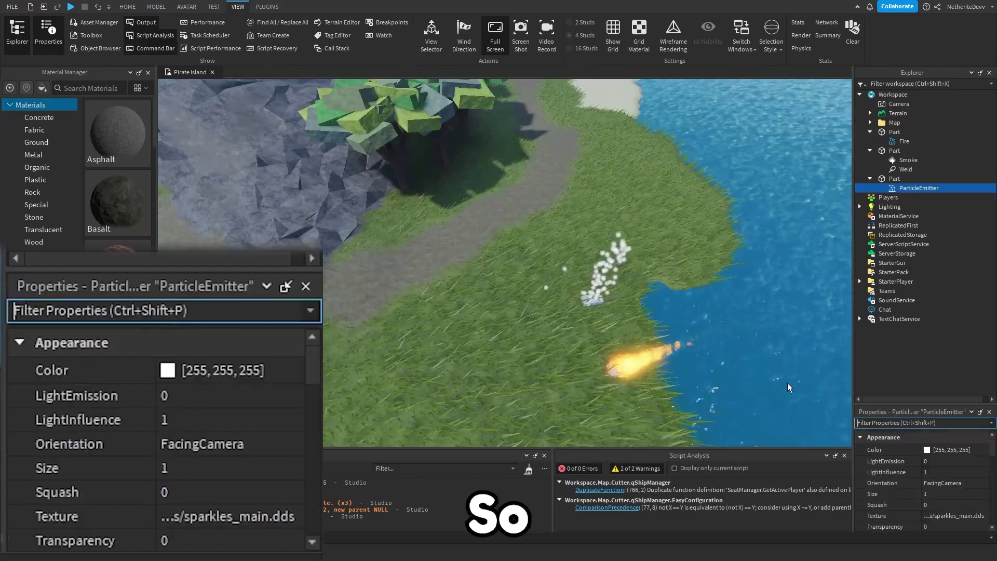
text(dra)
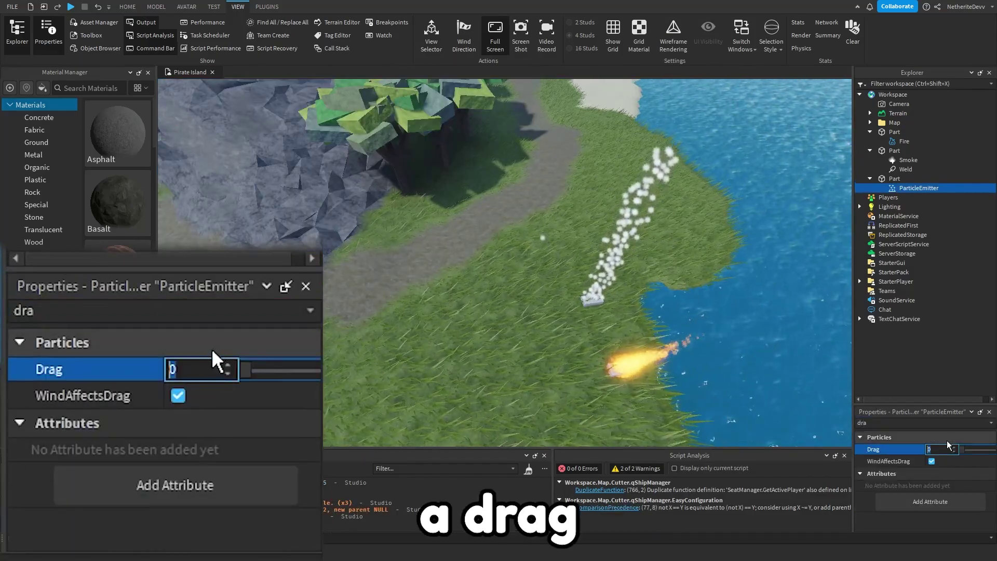
right_drag(675, 336, 676, 335)
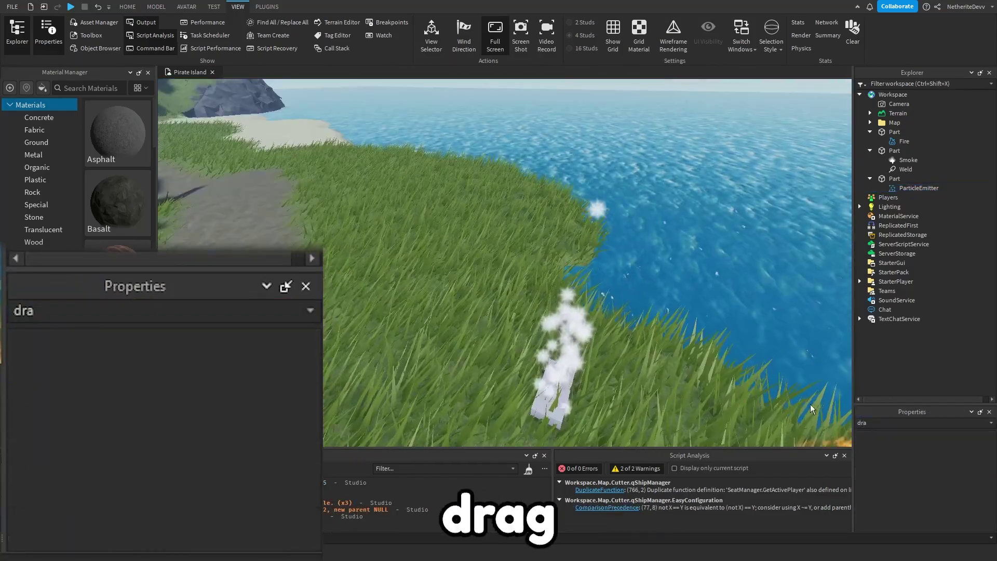
right_drag(810, 404, 610, 340)
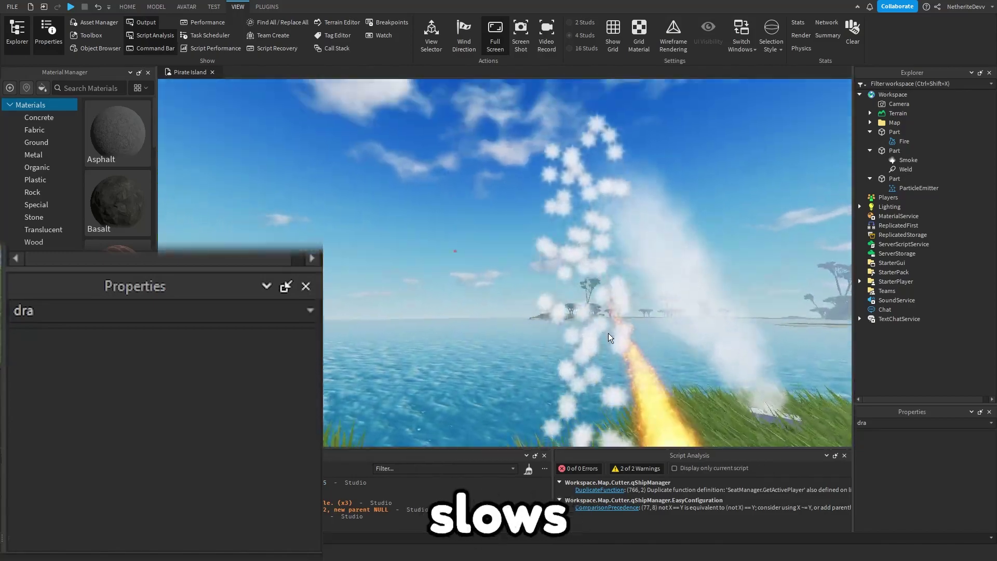
- Disable WindAffectsDrag on the ParticleEmitter, set its Drag to 3.5 and view the particles
click(919, 187)
click(905, 423)
key(BackSpace)
key(BackSpace)
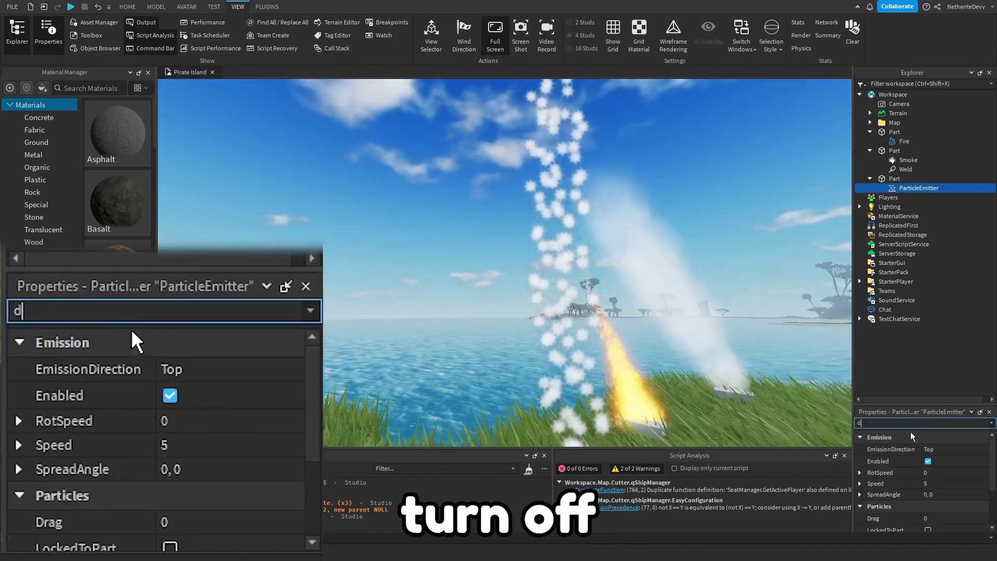
text(ra)
click(932, 461)
click(961, 448)
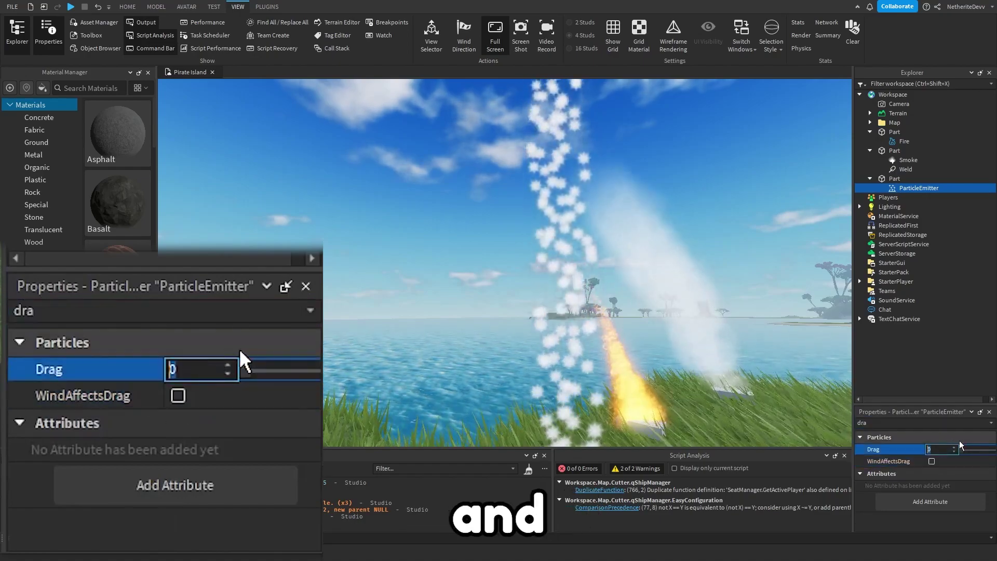
text(3.5)
key(Return)
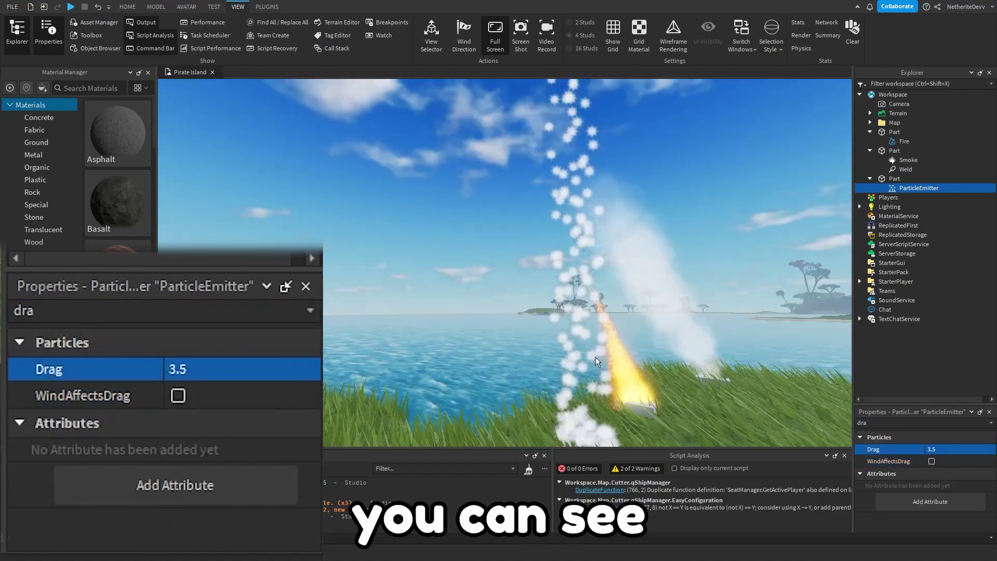
right_drag(595, 430, 625, 356)
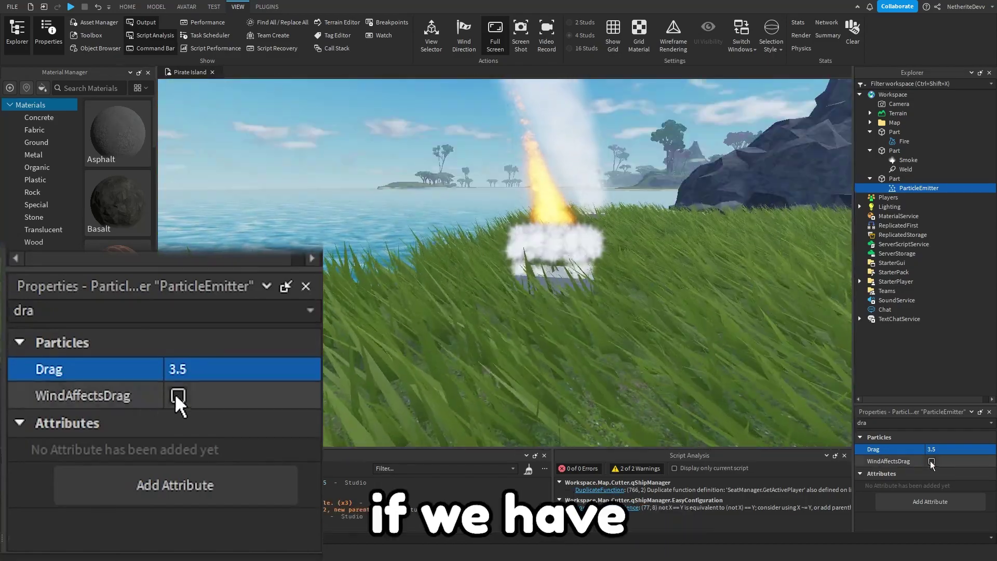
- Enable WindAffectsDrag on the ParticleEmitter again and lower its Drag to 0
click(933, 462)
right_drag(578, 294, 575, 275)
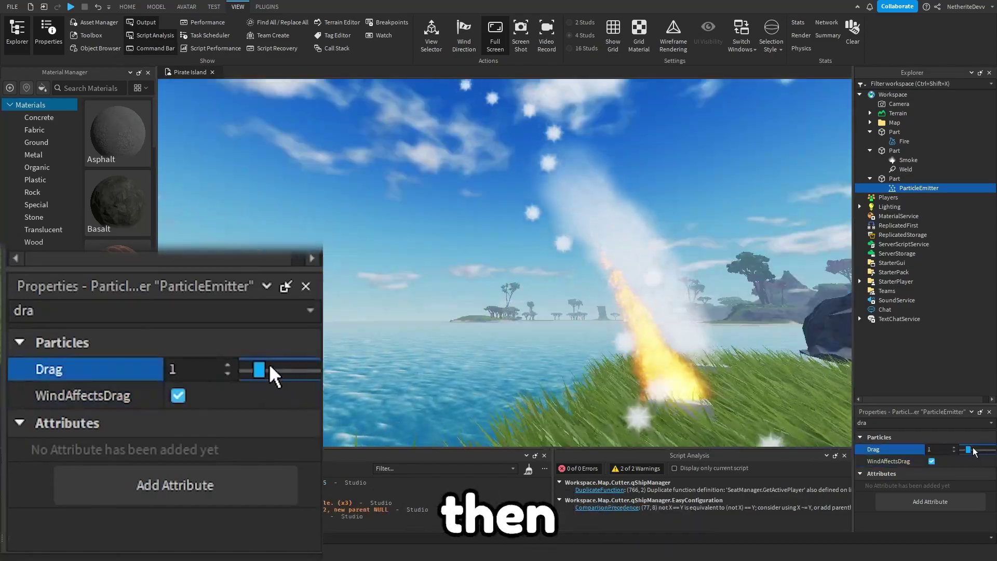
drag(973, 449, 971, 449)
right_drag(746, 363, 746, 364)
key(s)
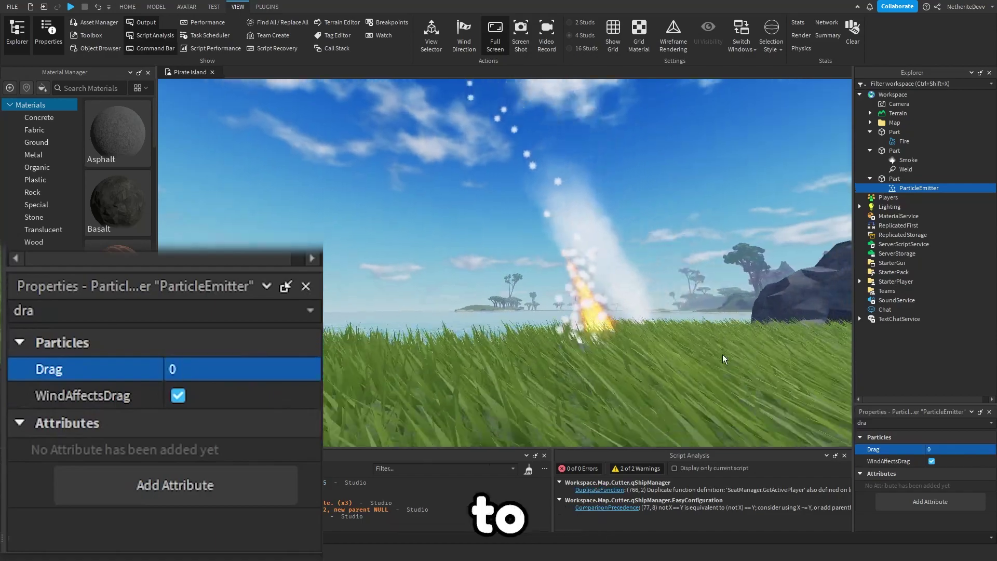
- Raise the ParticleEmitter's Drag to 5 and follow the particles into the sky
click(939, 450)
drag(962, 450, 994, 449)
right_drag(643, 332, 643, 333)
right_drag(682, 366, 652, 363)
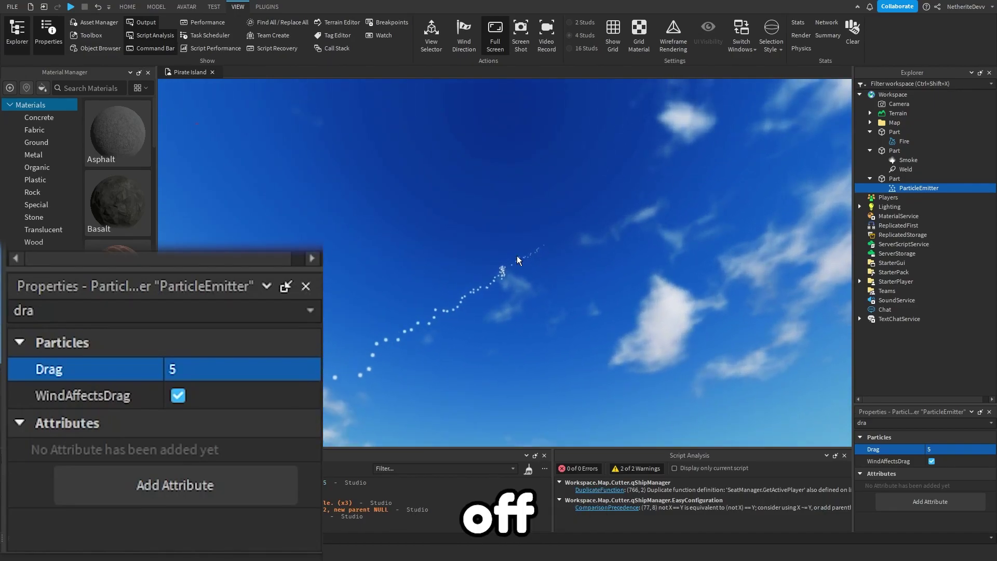
right_drag(519, 256, 510, 260)
- Set the ParticleEmitter's Drag to 0.1
click(922, 189)
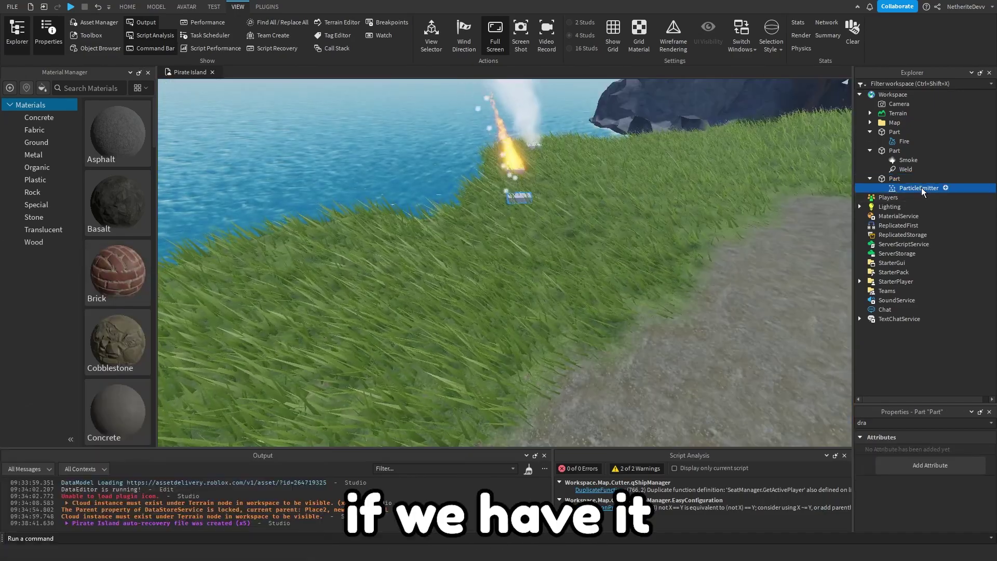
click(935, 450)
text(0.1)
key(Return)
right_drag(666, 338, 632, 344)
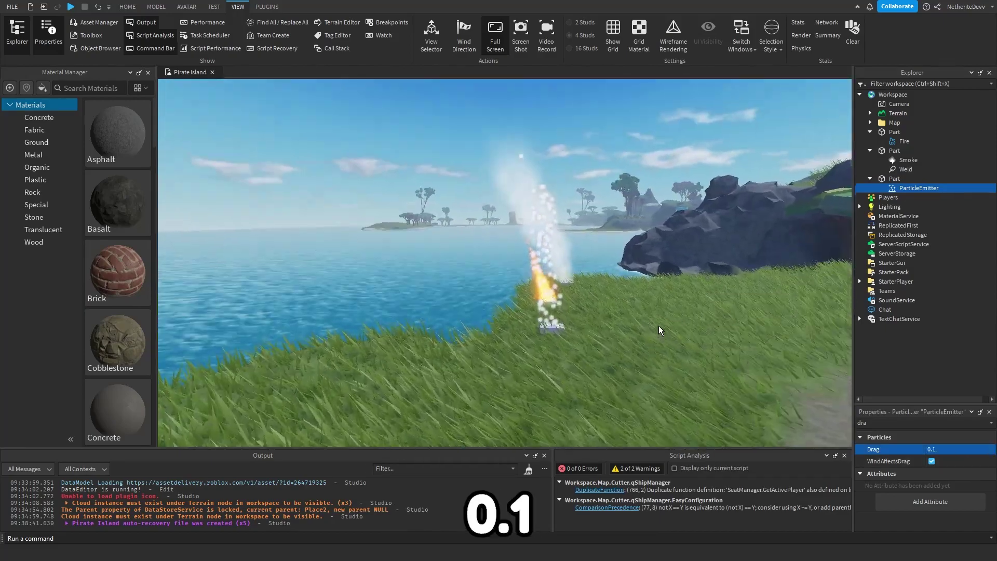
- Examine how the particle emitter, fire and smoke effects drift in the wind above the grass
scroll(659, 326, up, 3)
scroll(632, 344, down, 2)
right_click(632, 345)
right_drag(543, 282, 542, 283)
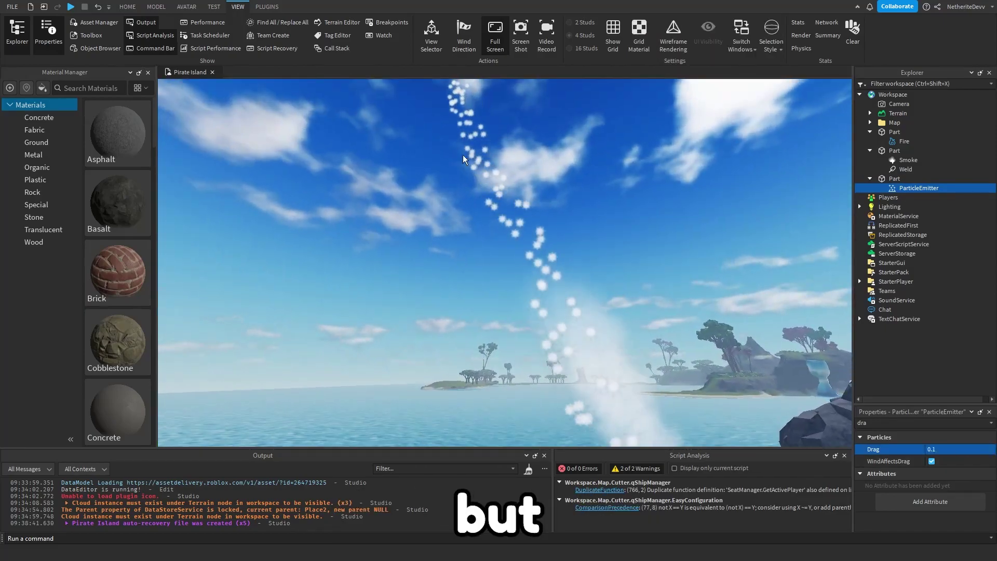
scroll(443, 127, down, 5)
scroll(482, 301, up, 1)
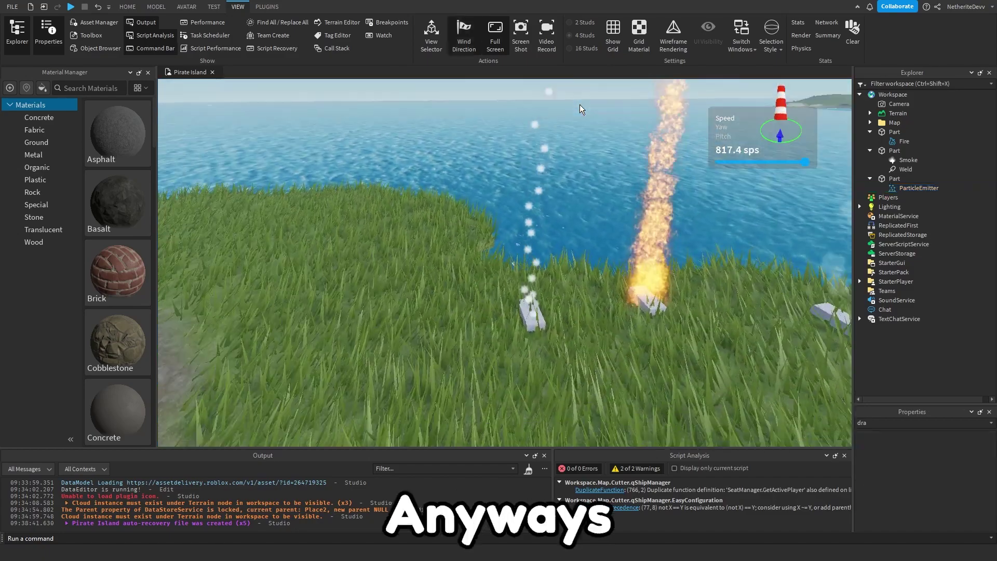
key(s)
right_drag(580, 104, 544, 186)
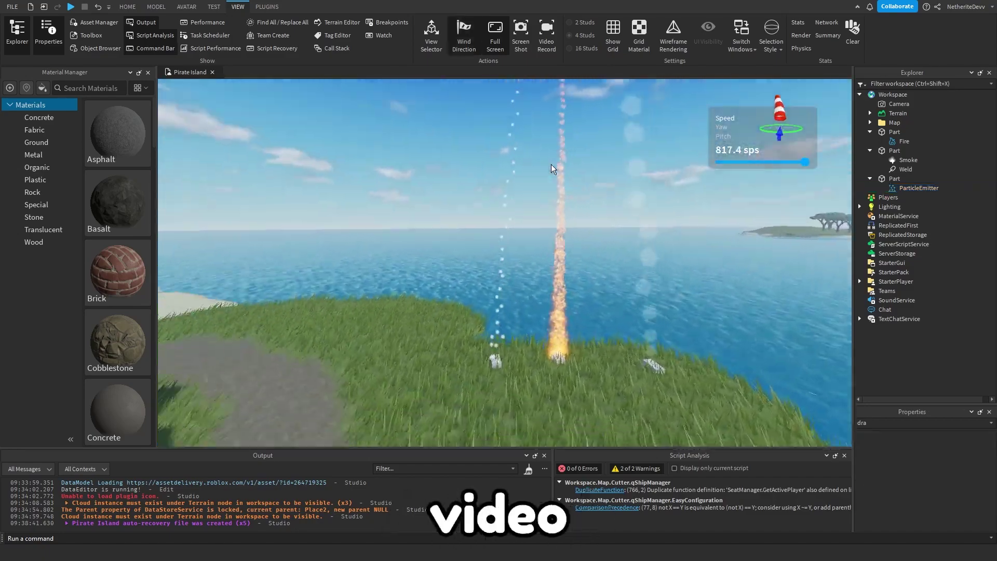
drag(370, 285, 672, 394)
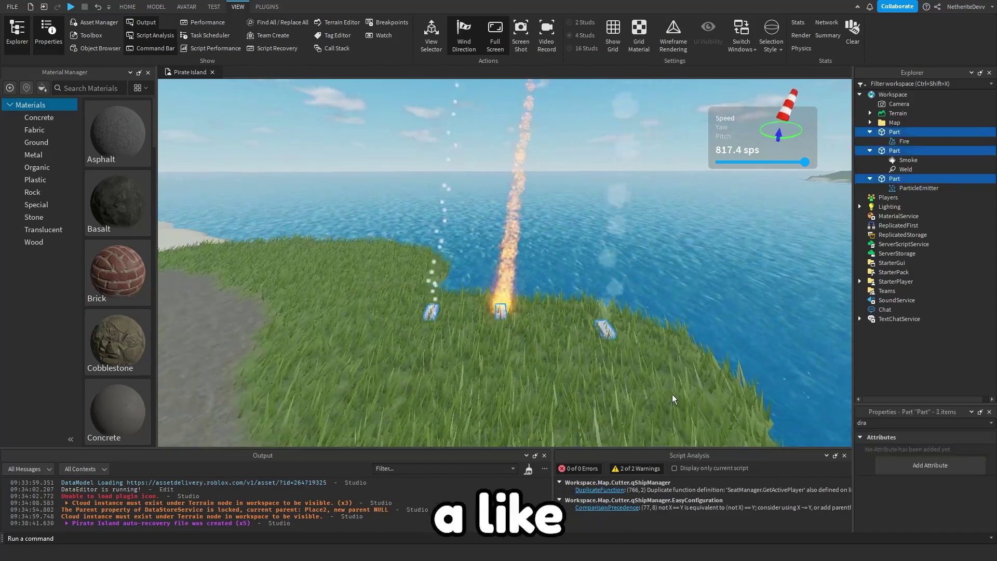
click(403, 346)
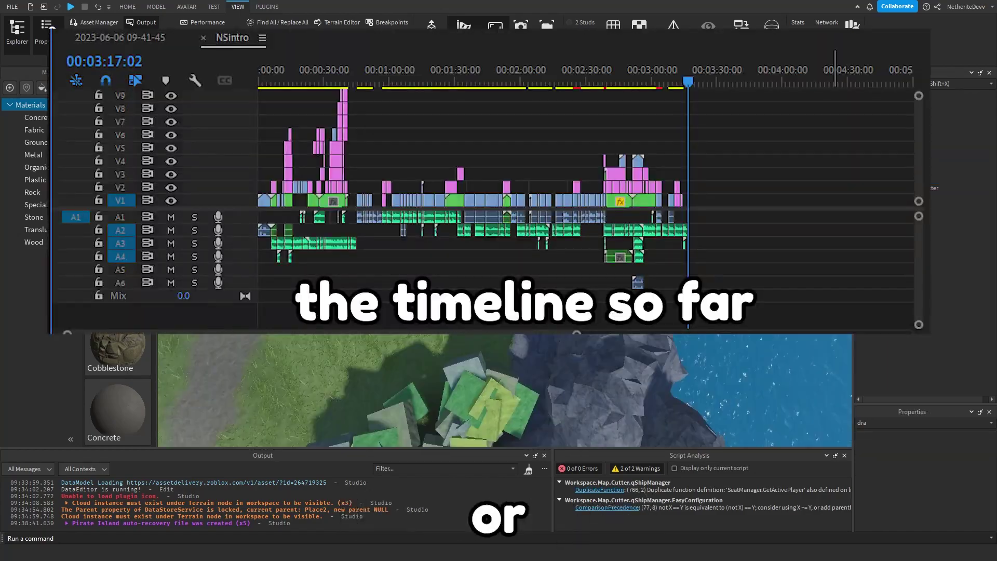
scroll(576, 335, up, 5)
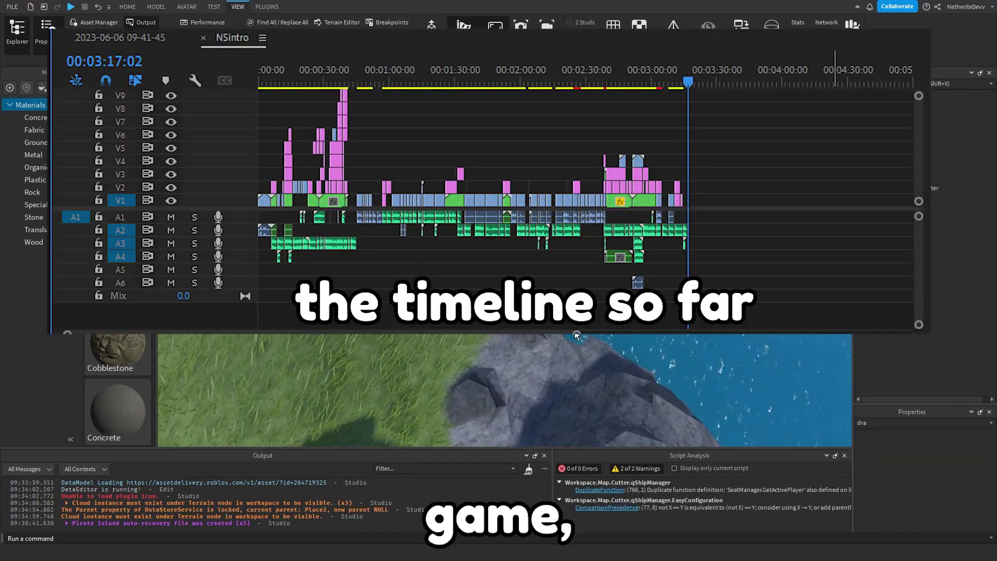